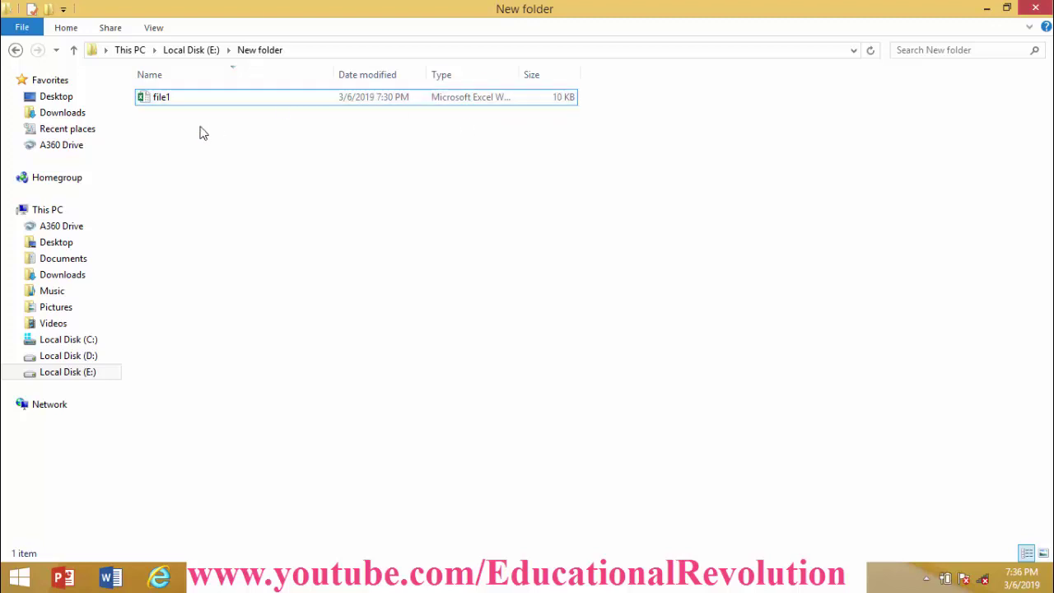
# - Turn on File name extensions in File Explorer's View options so file1.xlsx shows its extension
pyautogui.click(155, 28)
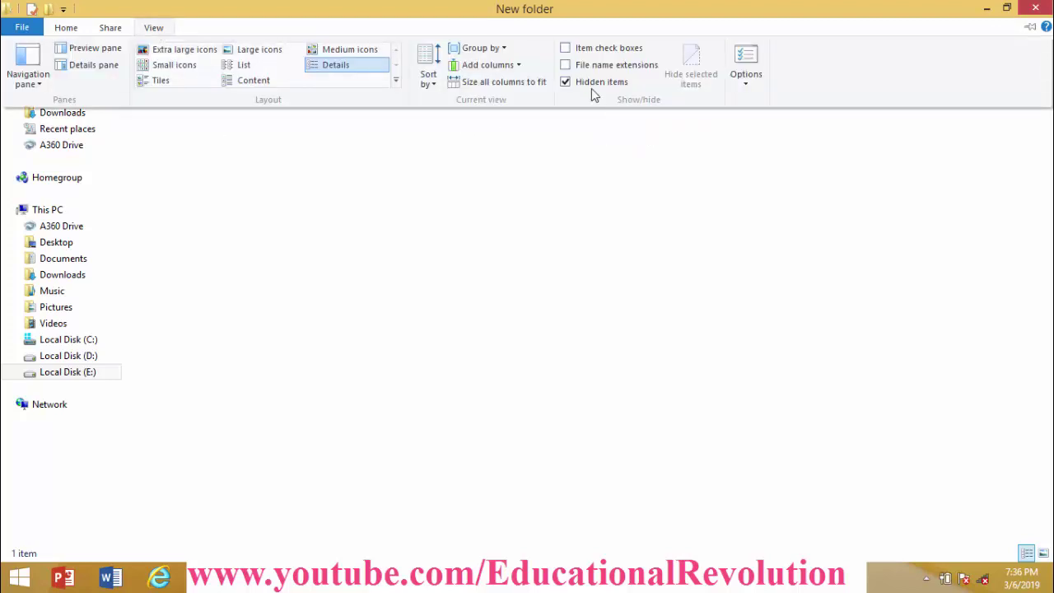
pyautogui.click(566, 67)
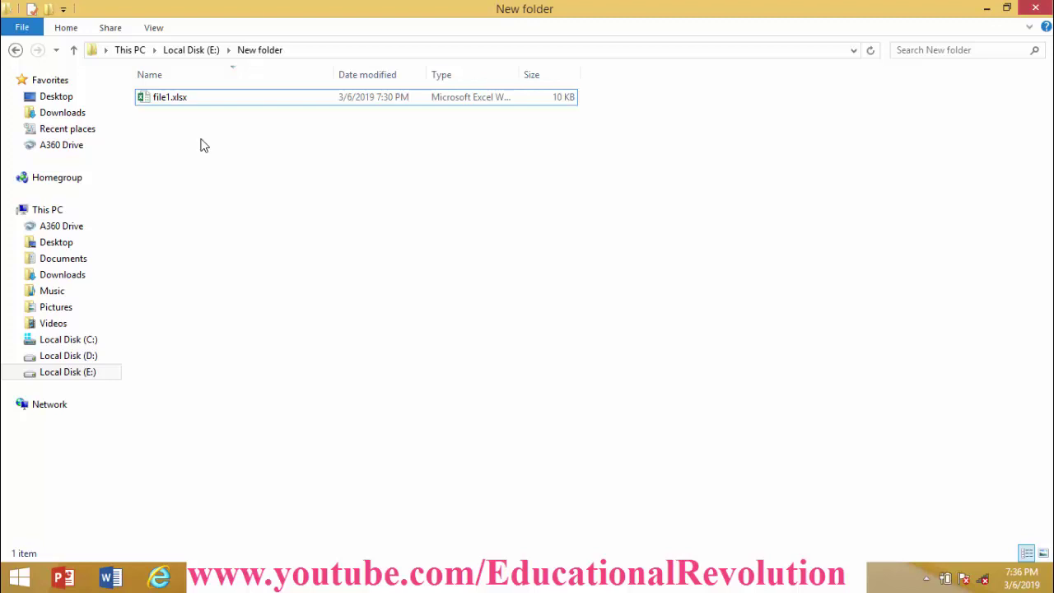
# - Open file1.xlsx in Excel and start a Save As into New folder on E:
pyautogui.doubleClick(209, 102)
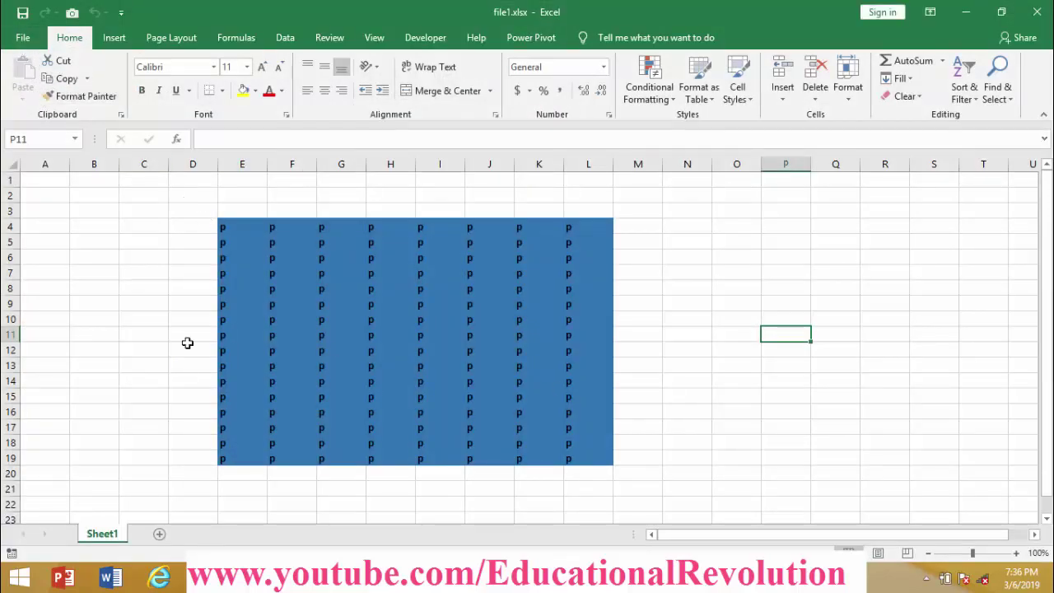
pyautogui.click(11, 41)
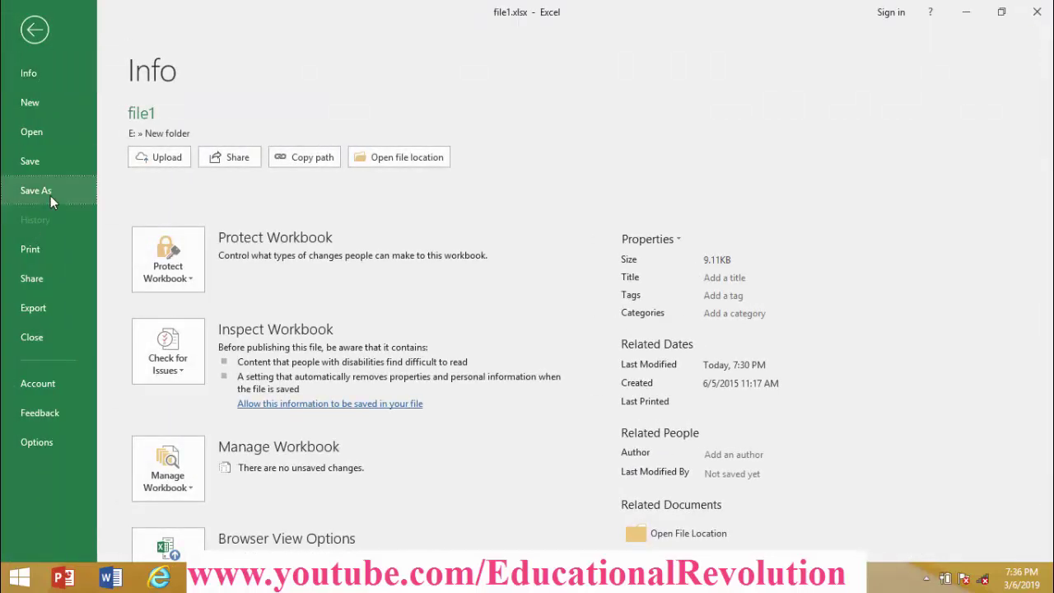
pyautogui.click(50, 198)
pyautogui.click(461, 173)
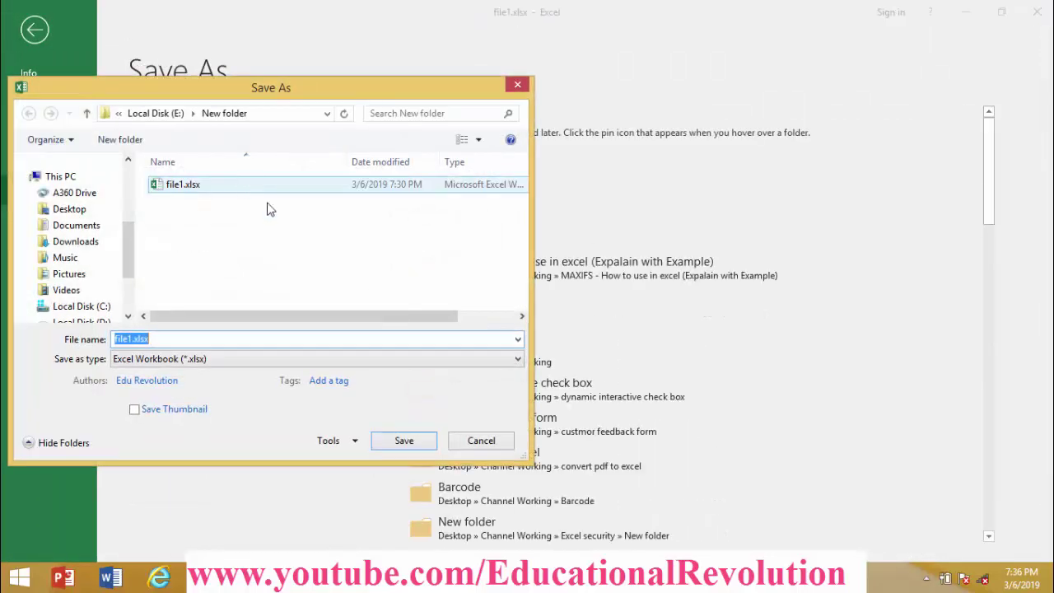
# - Save the copy as Excel Binary Workbook (*.xlsb) named file2.xlsb
pyautogui.click(165, 362)
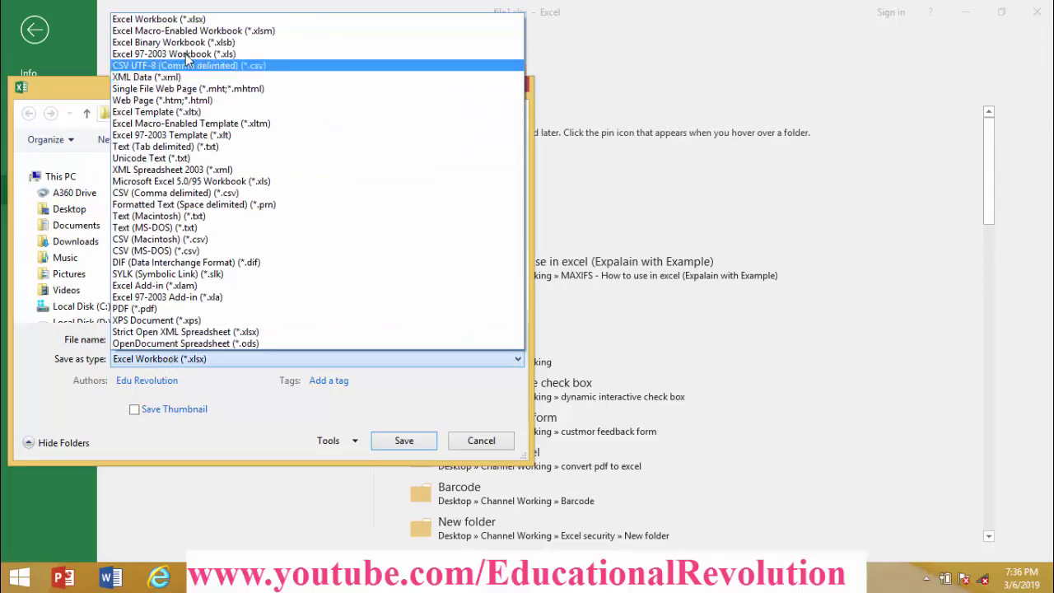
pyautogui.click(145, 42)
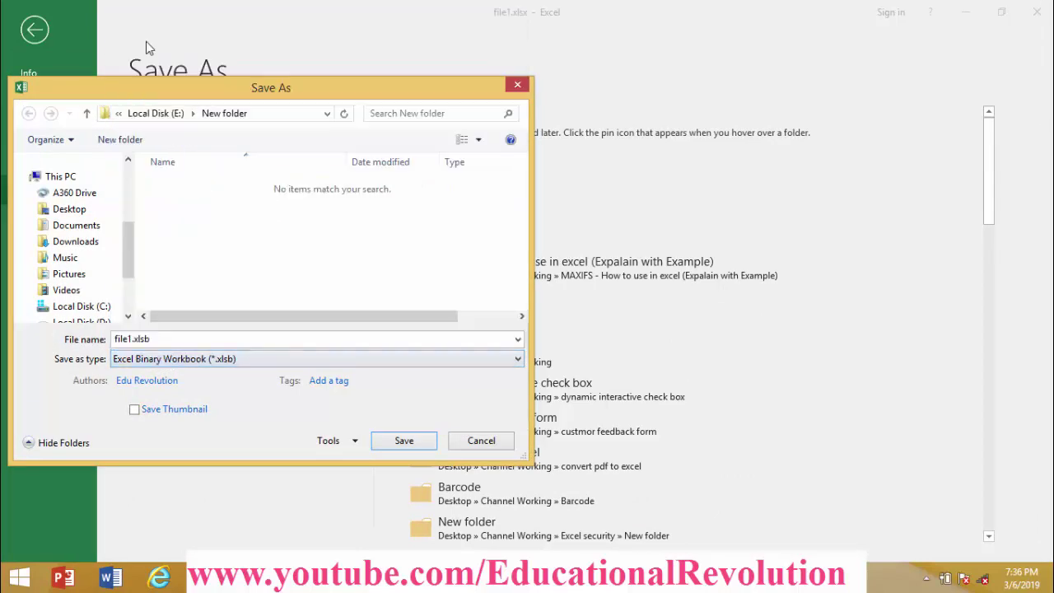
pyautogui.click(132, 337)
pyautogui.click(130, 338)
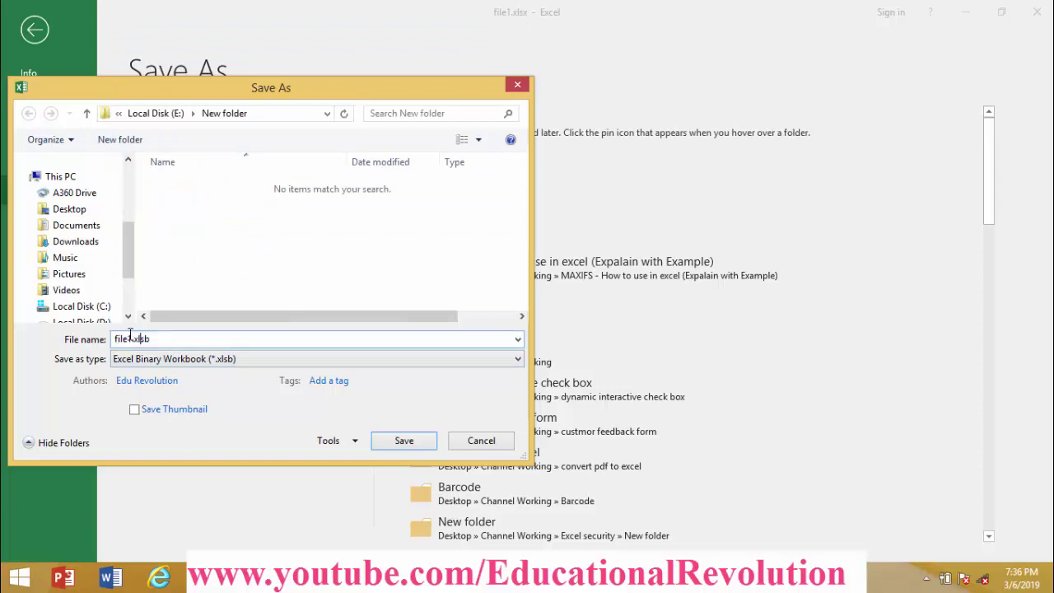
pyautogui.press('BackSpace')
pyautogui.write('2')
pyautogui.click(401, 441)
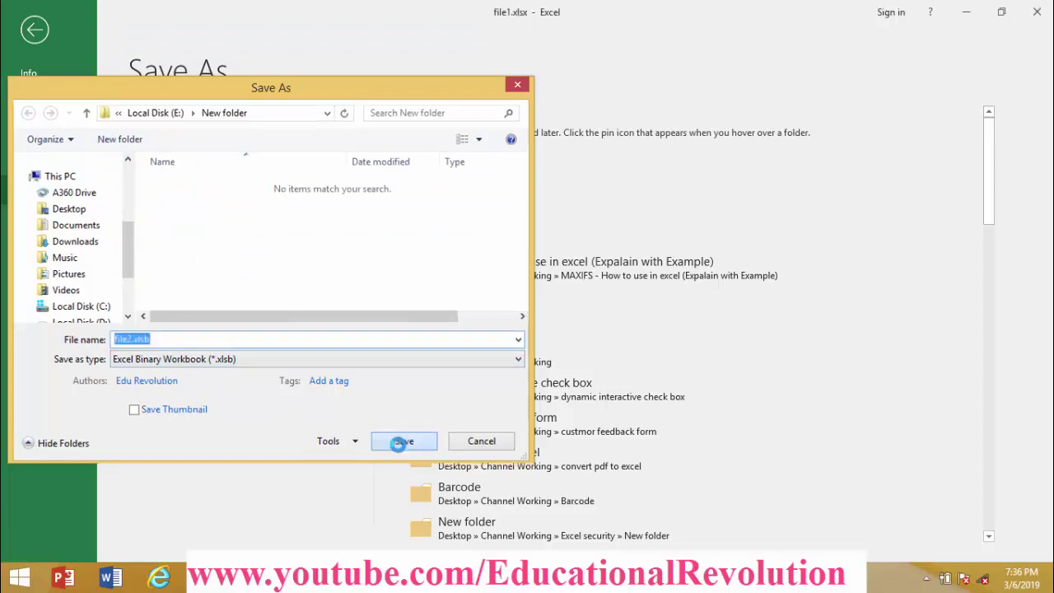
# - Save a CSV UTF-8 (Comma delimited) copy named file3.csv in New folder, keeping the format at the warning
pyautogui.click(25, 42)
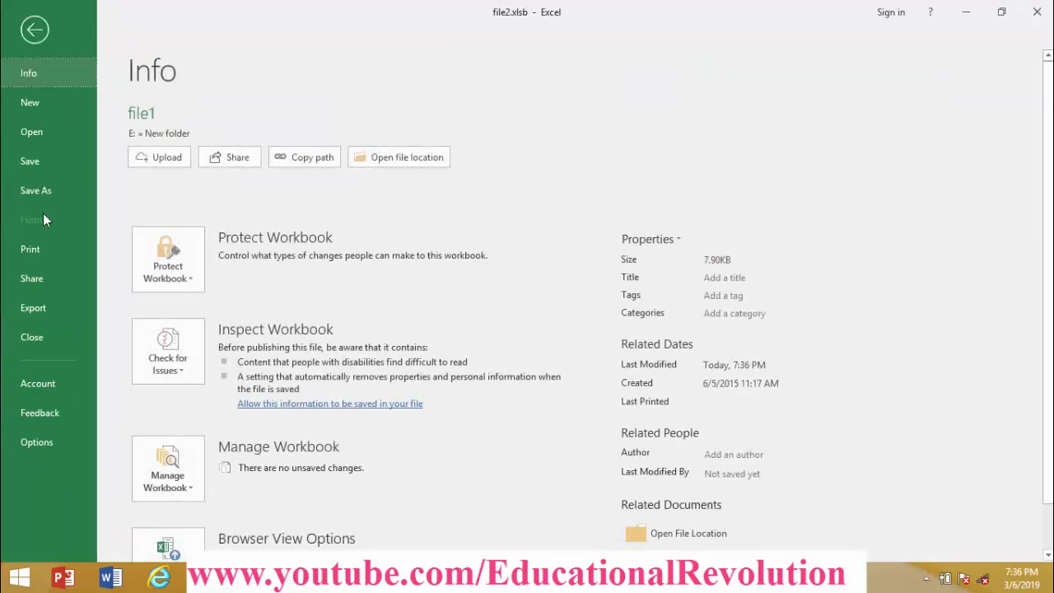
pyautogui.click(42, 191)
pyautogui.click(462, 180)
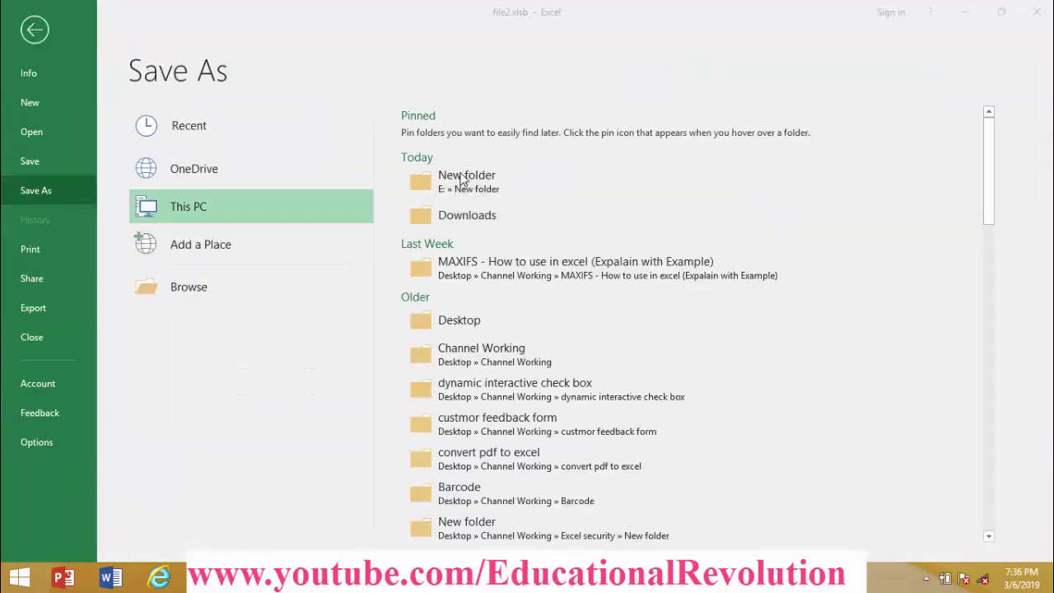
pyautogui.click(172, 361)
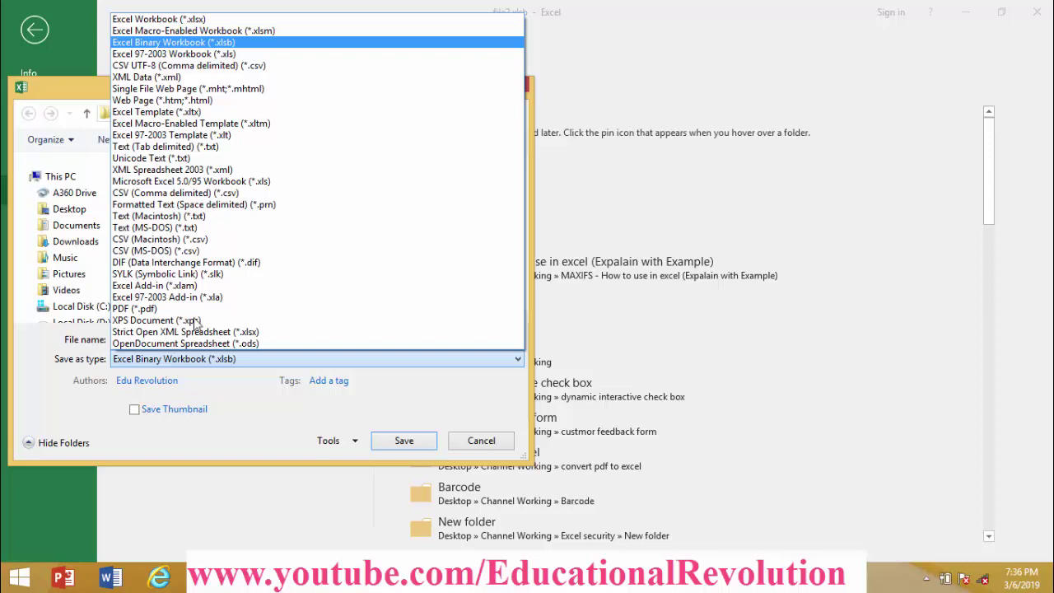
pyautogui.click(270, 72)
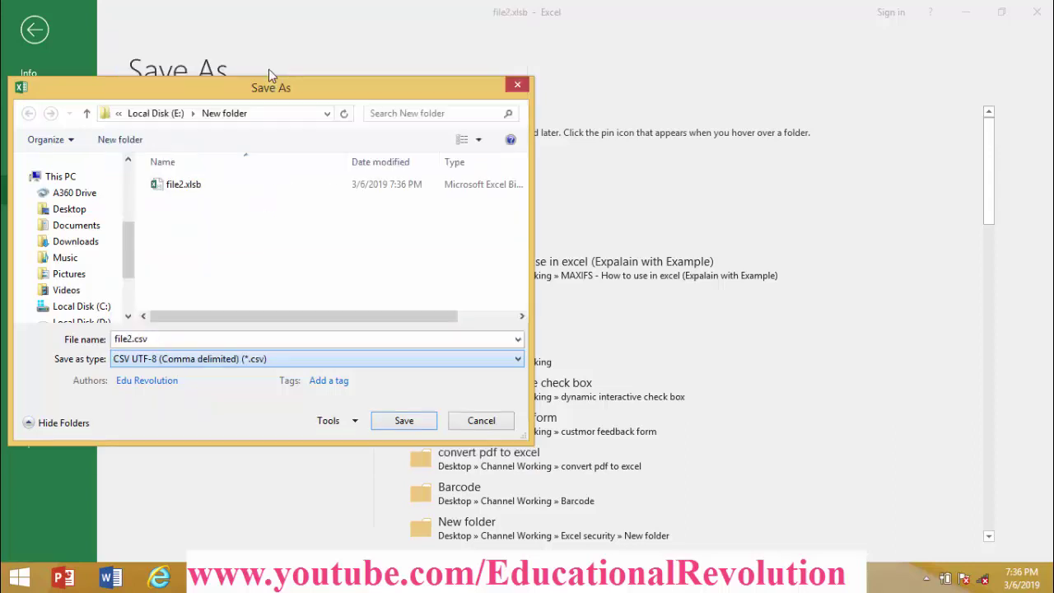
pyautogui.doubleClick(130, 339)
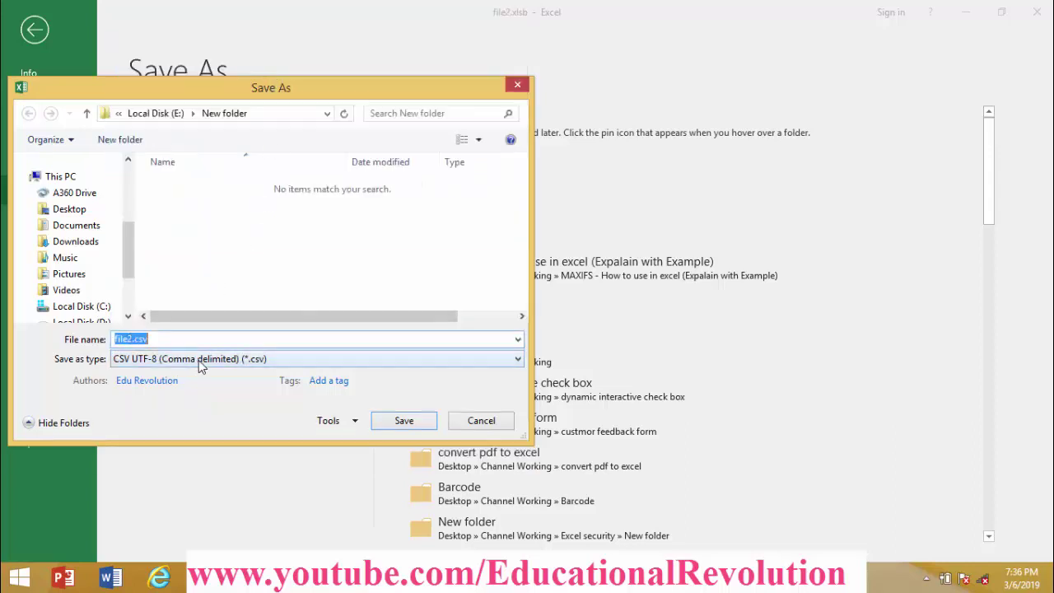
pyautogui.press('End')
pyautogui.press('BackSpace')
pyautogui.write('3')
pyautogui.click(410, 426)
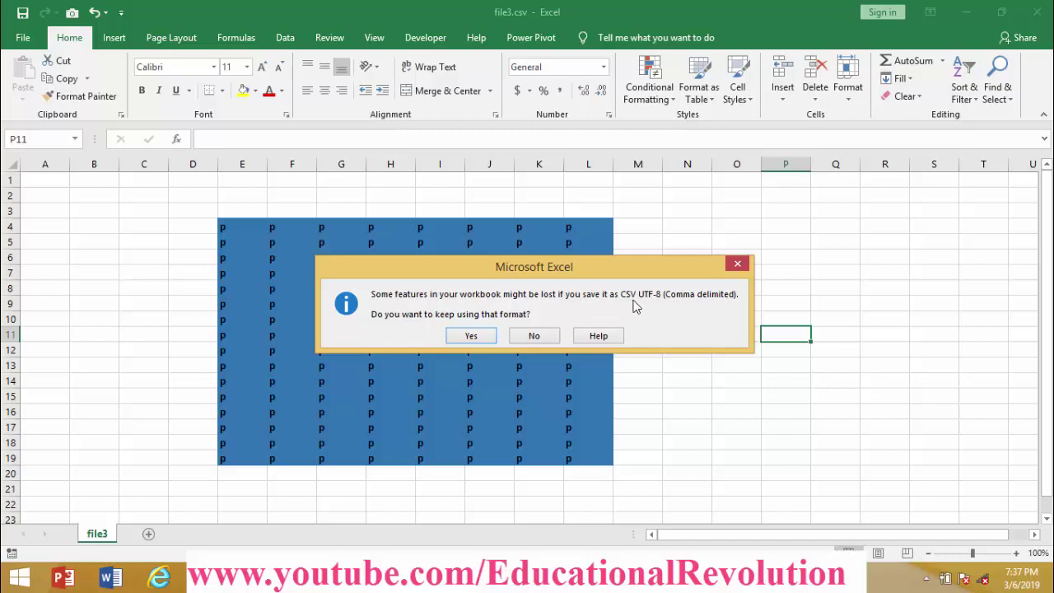
pyautogui.click(471, 336)
# - Close Excel and compare sizes: file1.xlsx 9.11 KB, file2.xlsb 7.90 KB, file3.csv 1 KB
pyautogui.click(1049, 6)
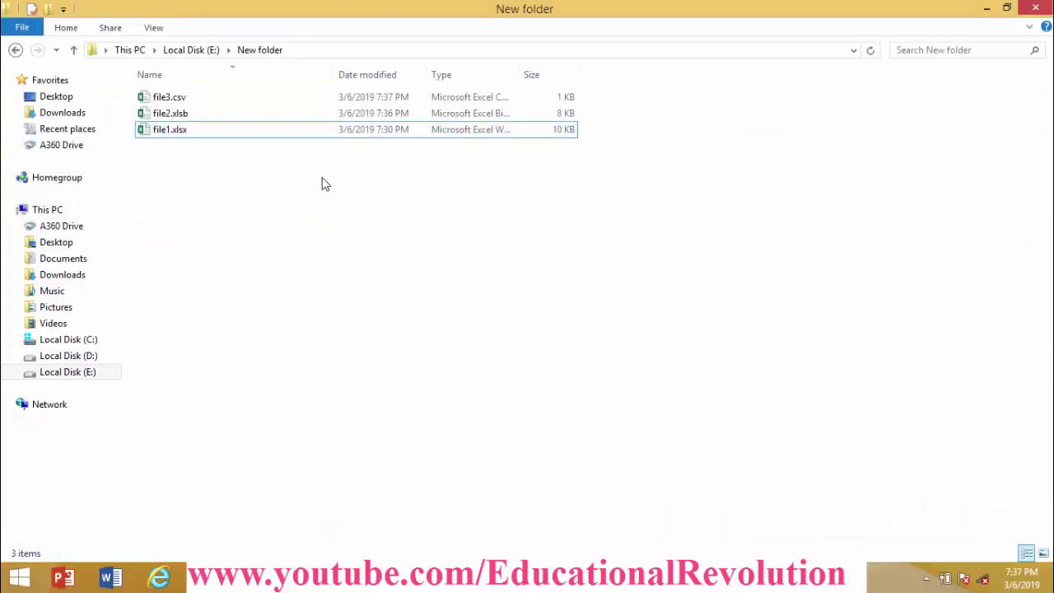
pyautogui.click(190, 138)
pyautogui.click(567, 133)
pyautogui.click(569, 114)
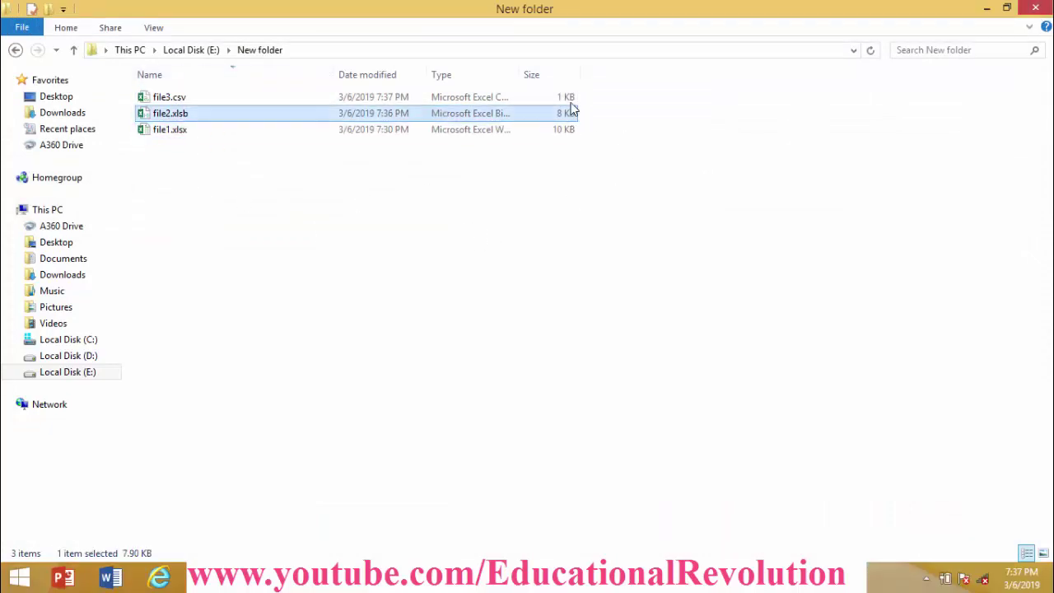
pyautogui.click(574, 97)
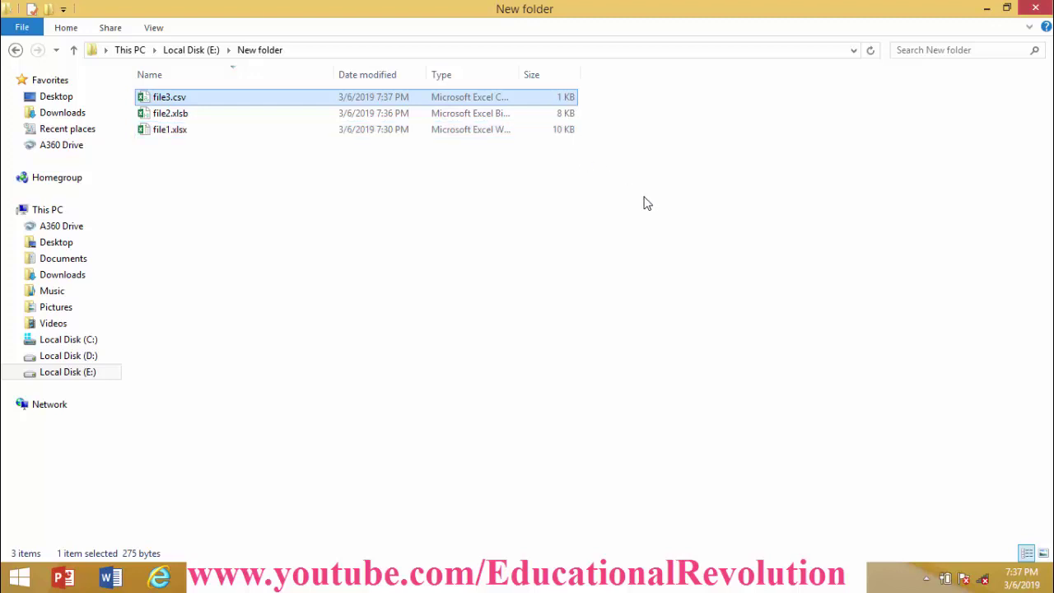
pyautogui.click(565, 201)
pyautogui.click(198, 134)
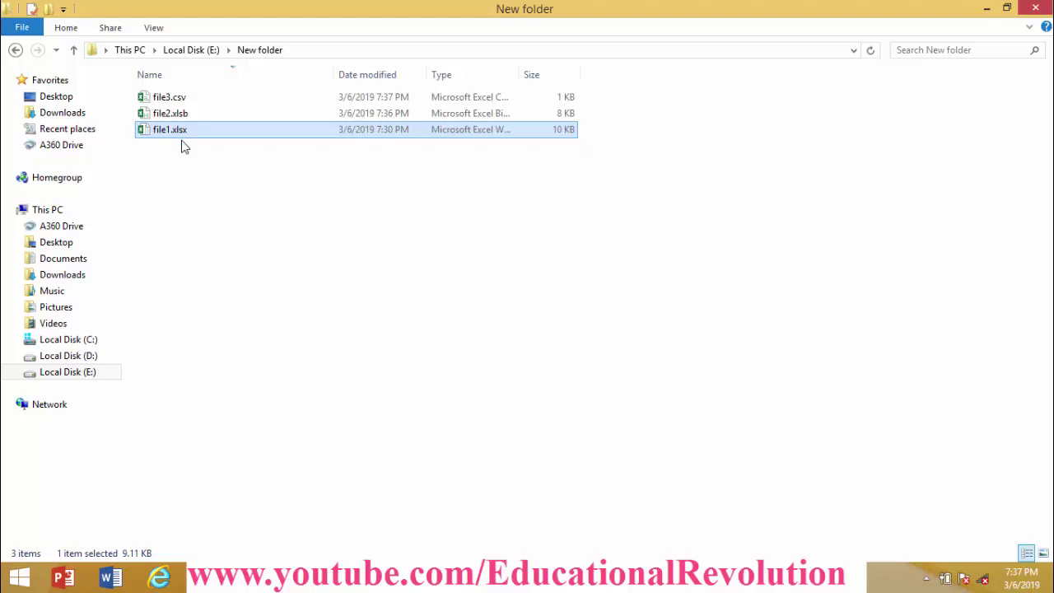
pyautogui.click(192, 116)
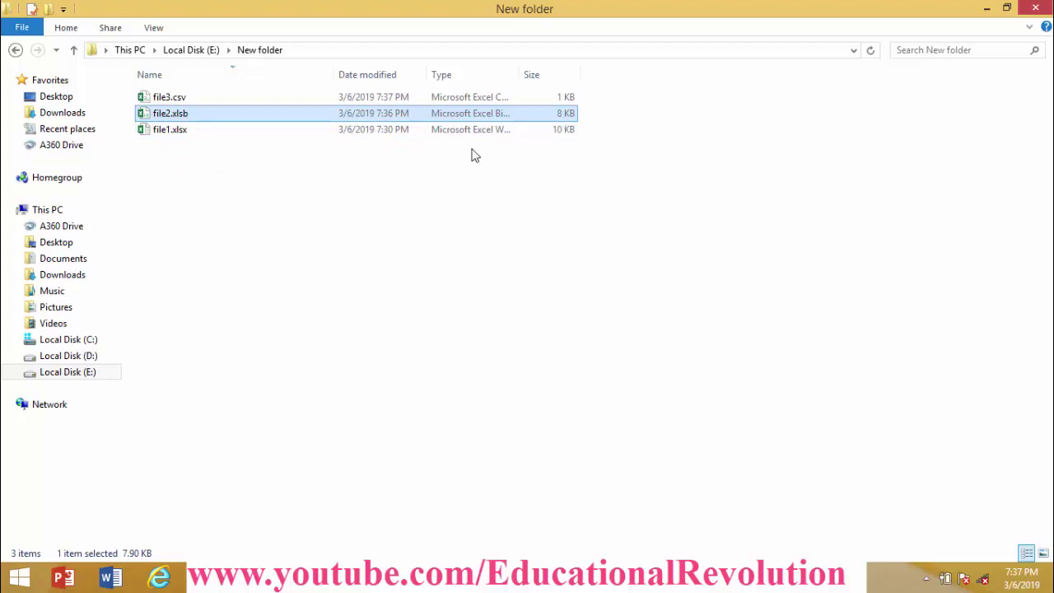
pyautogui.doubleClick(191, 118)
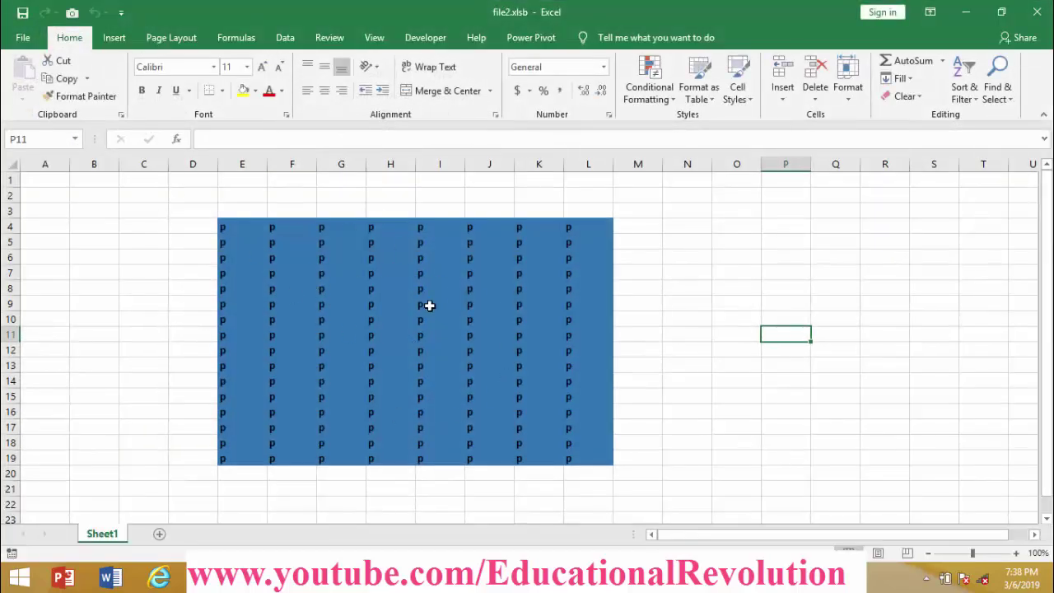
pyautogui.click(1036, 12)
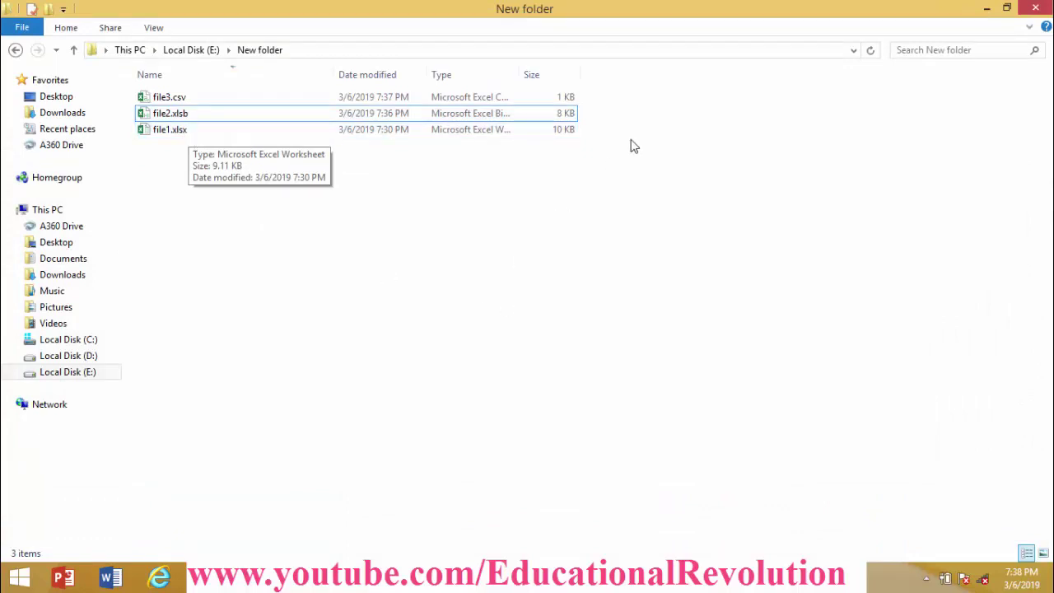
pyautogui.click(574, 118)
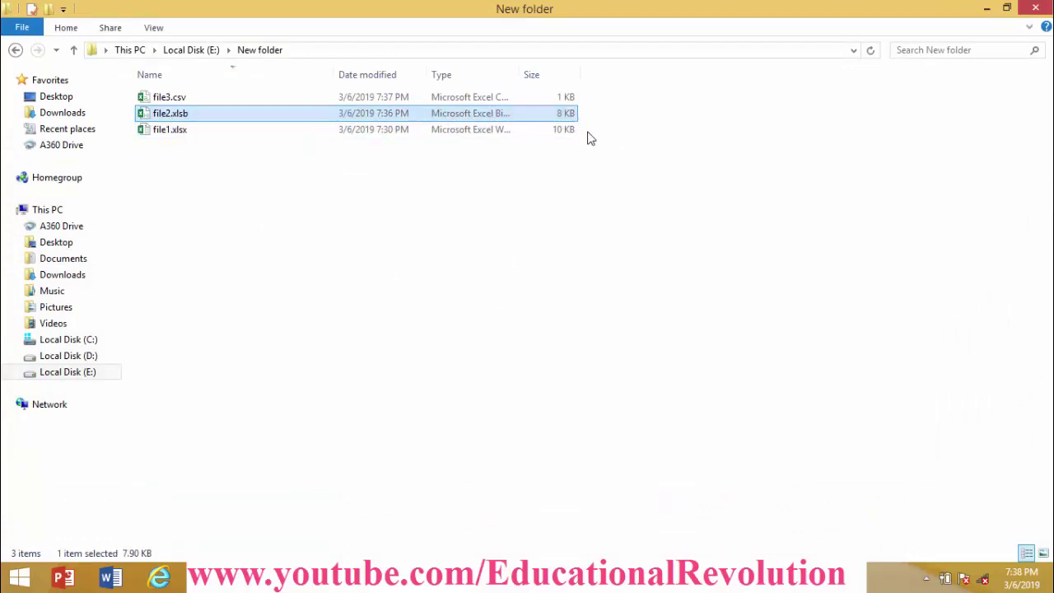
pyautogui.click(569, 132)
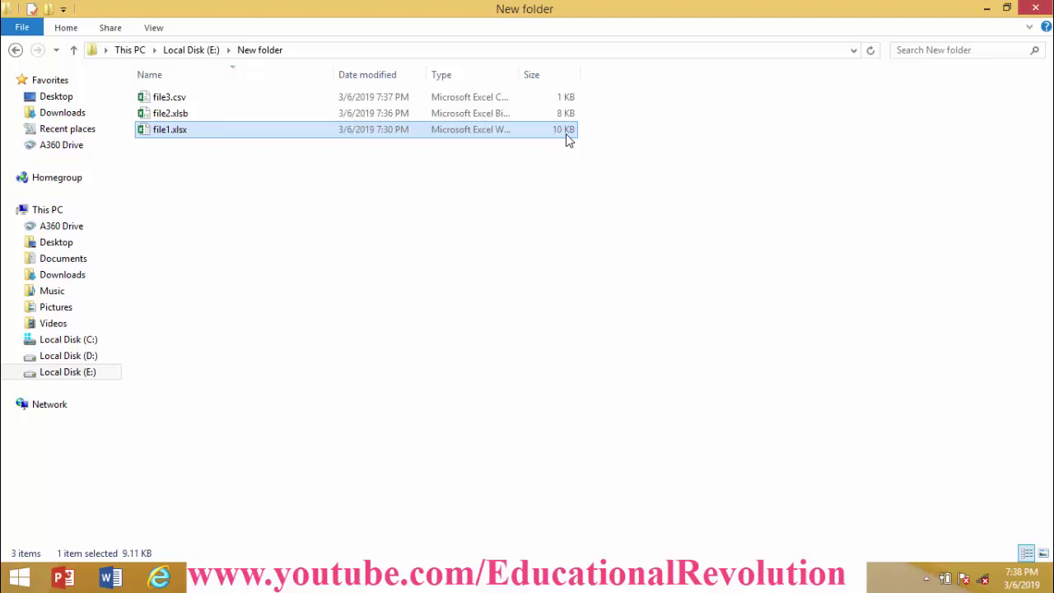
pyautogui.click(566, 119)
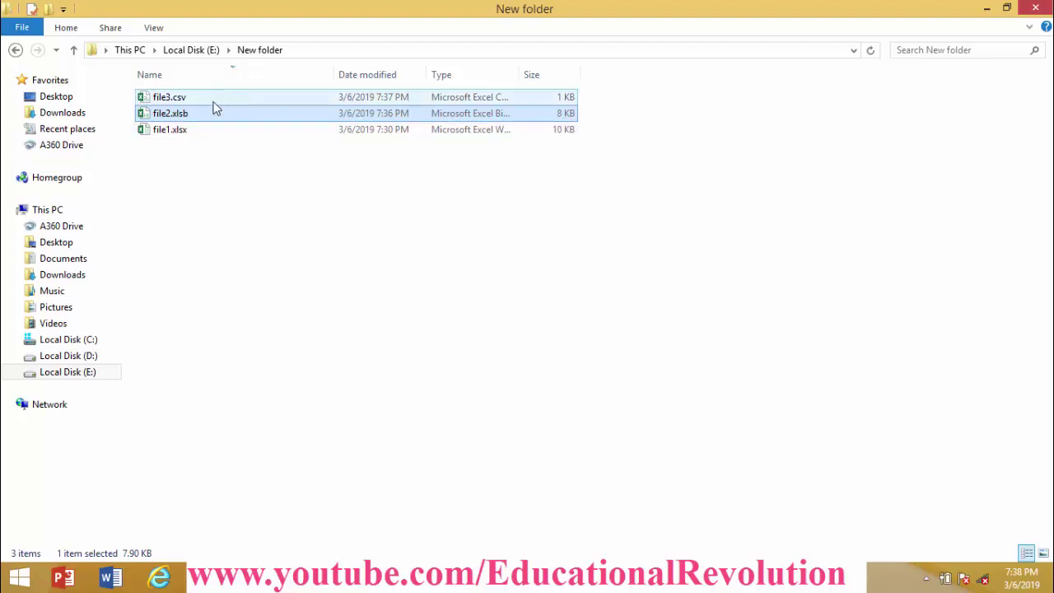
pyautogui.click(165, 99)
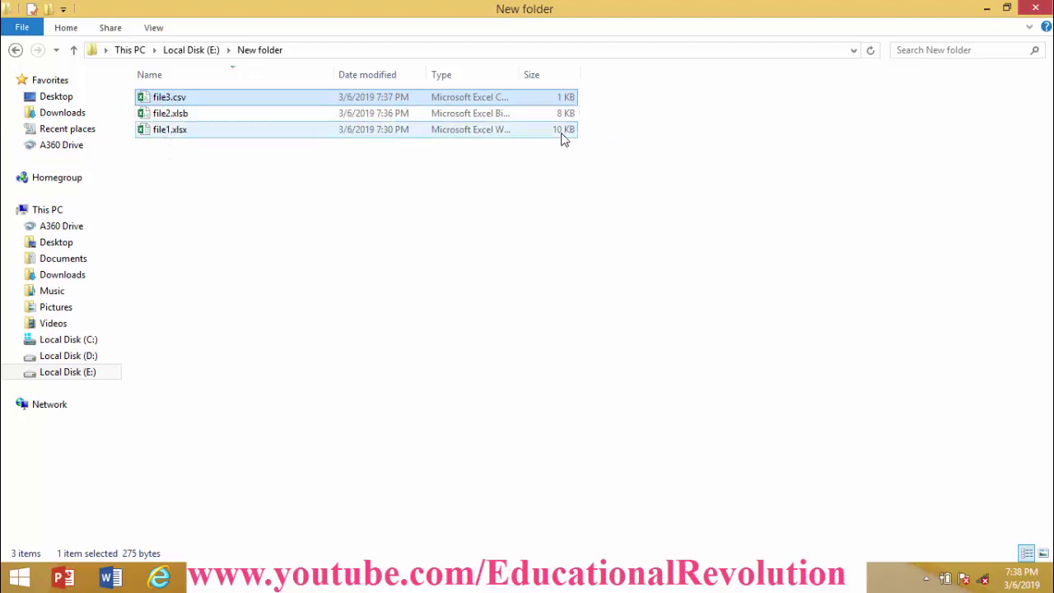
# - Open file3.csv in Excel to inspect the p values in A1:H16
pyautogui.doubleClick(164, 99)
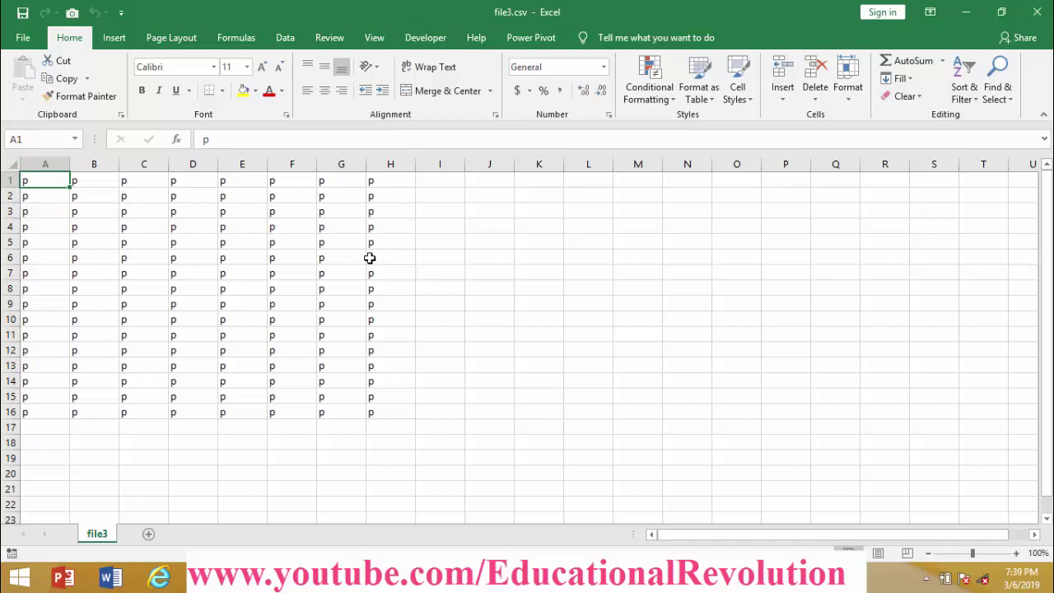
pyautogui.click(1036, 12)
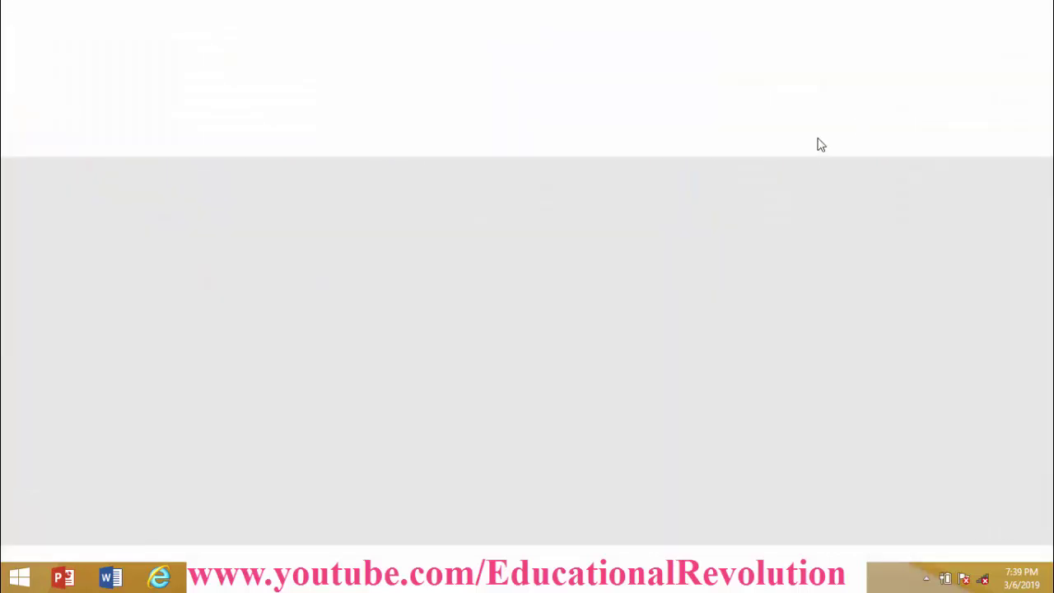